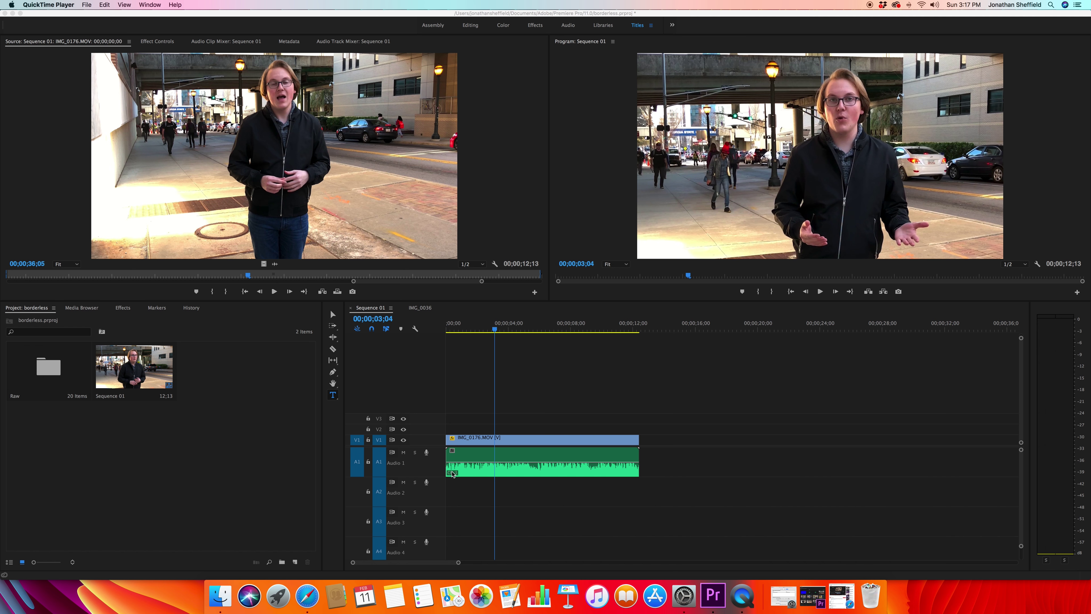
- Switch from QuickTime Player to the Premiere Pro project with Sequence 01
left_click(522, 394)
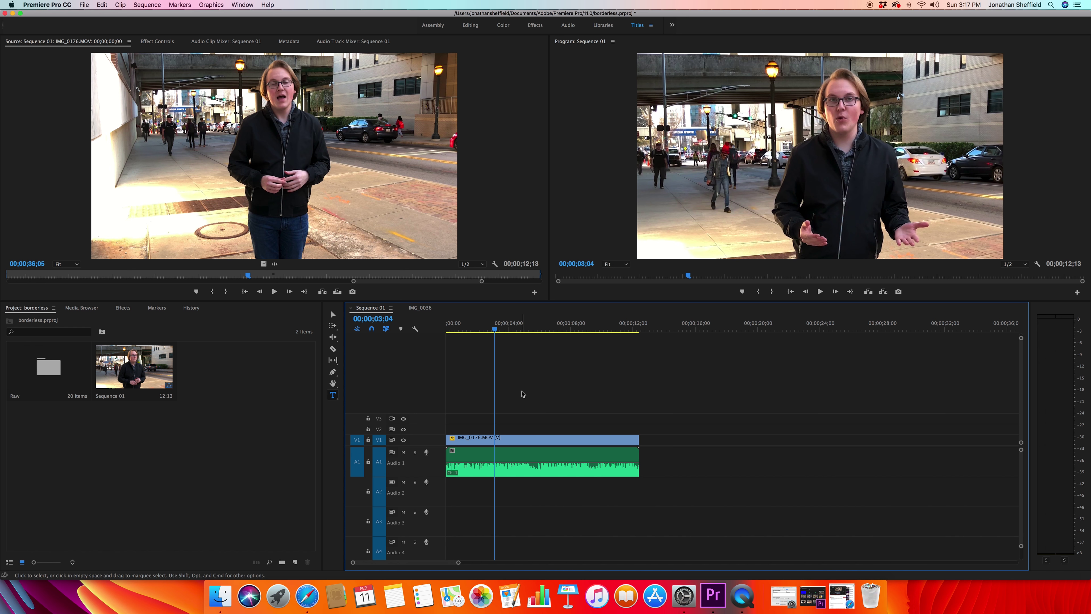
- Add a text layer: the presenter's name, then 'GSU Journalist' on a second line
key("super+t")
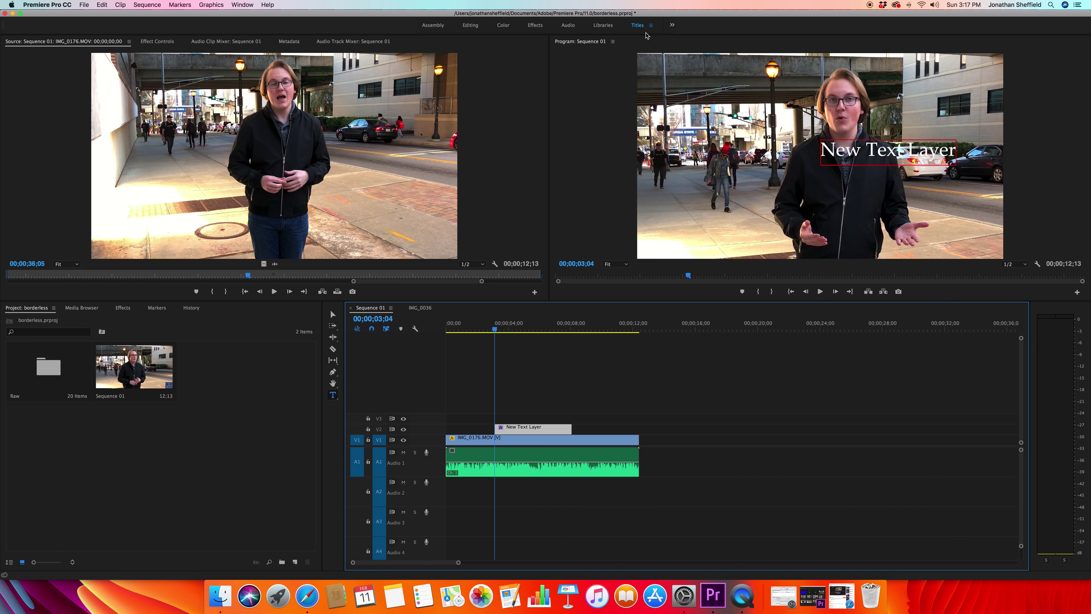
left_click(333, 397)
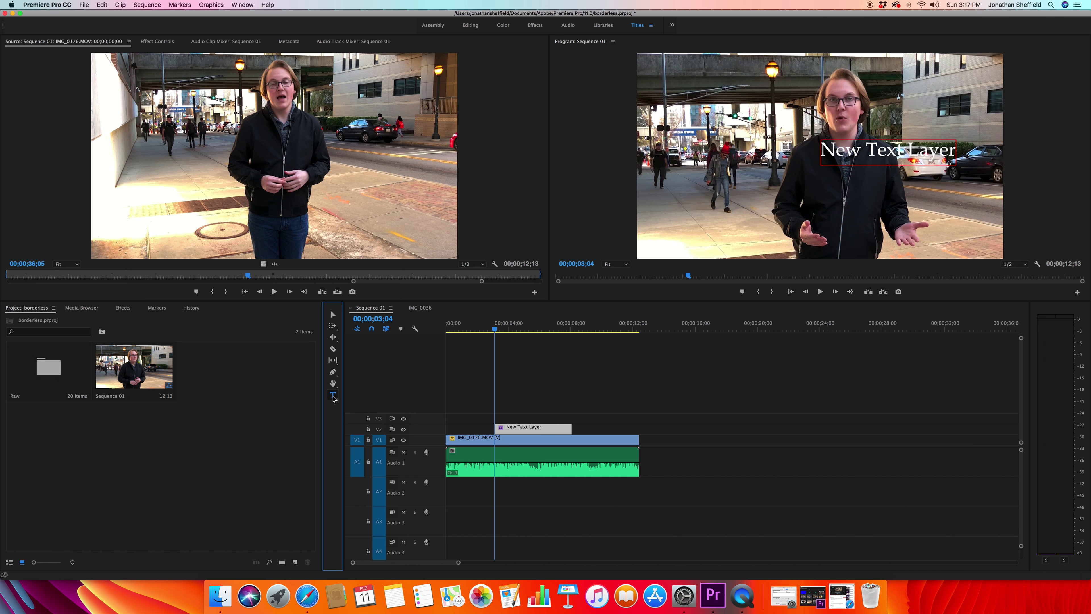
left_click(827, 155)
left_click_drag(826, 155, 953, 154)
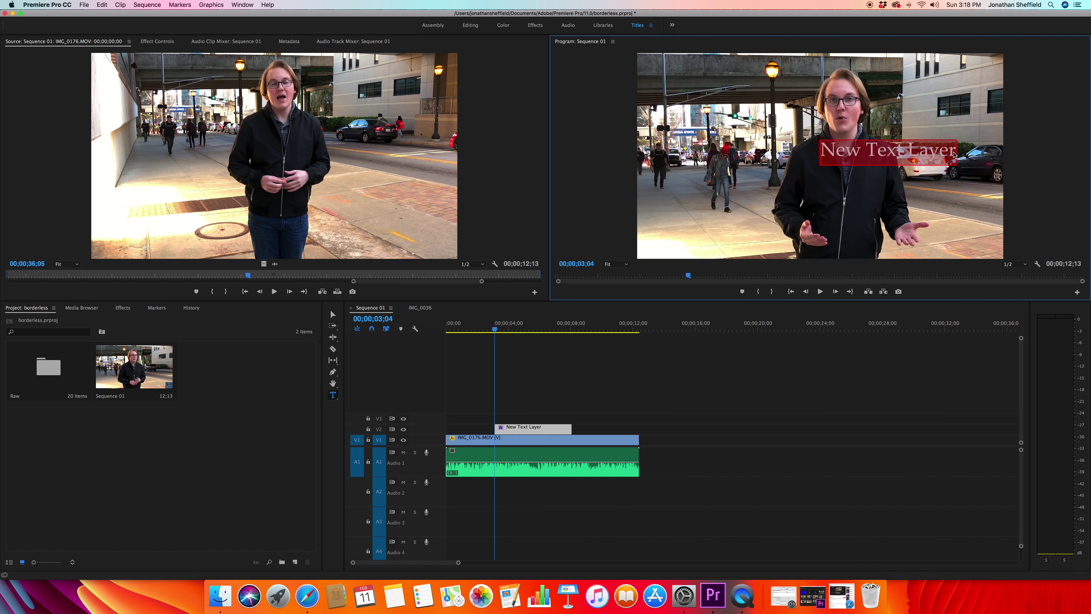
key("BackSpace")
type("Jonathan Sheffield")
key("Return")
type("GSU J")
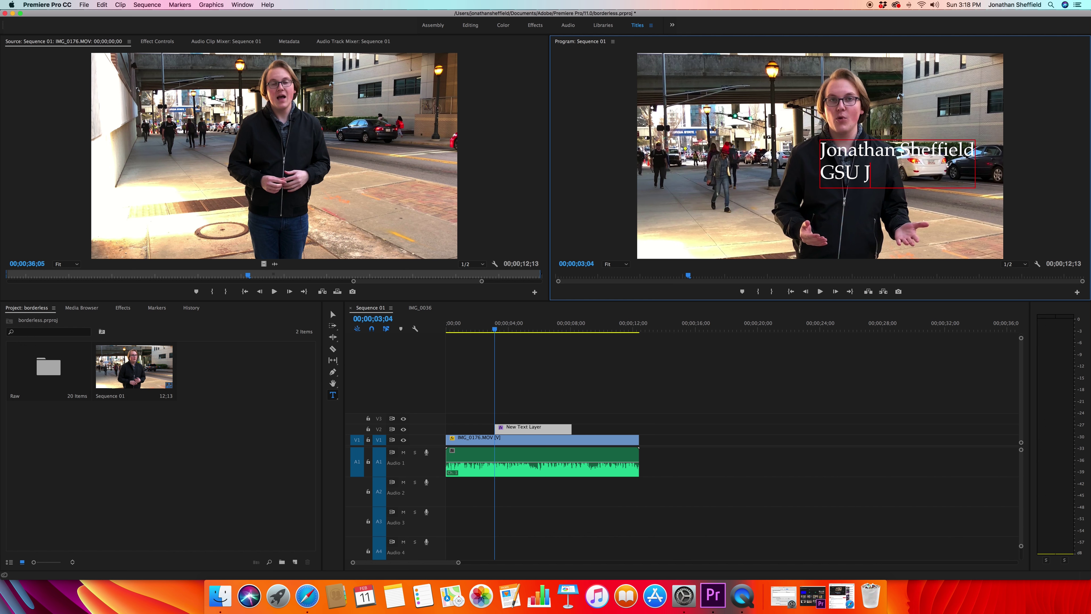
type("ournalist")
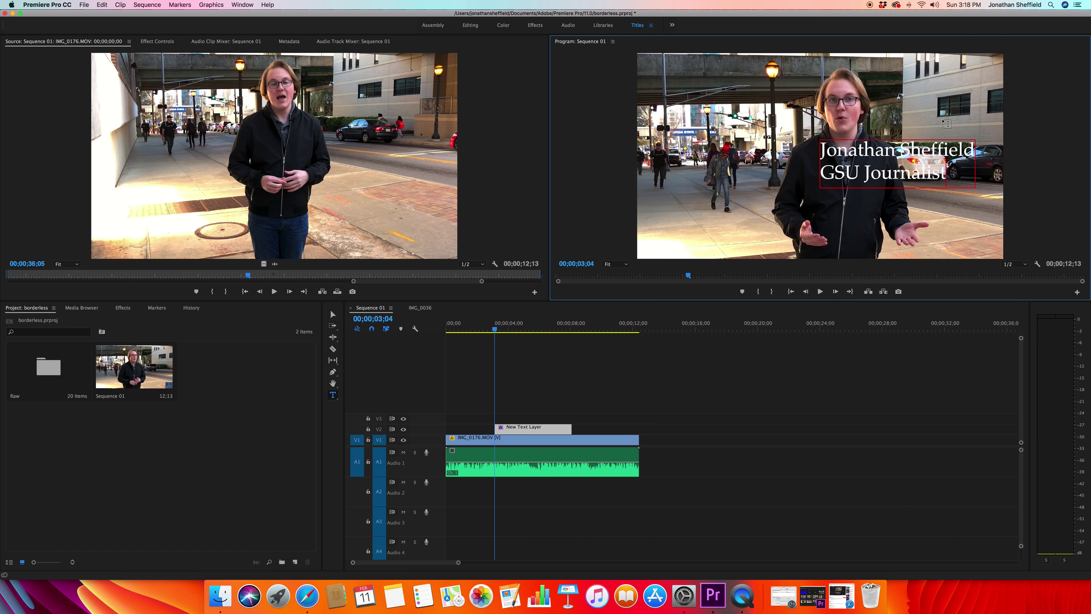
- Move the V2 title clip to the sequence start and show its Effect Controls properties
left_click(554, 433)
left_click_drag(554, 433, 494, 435)
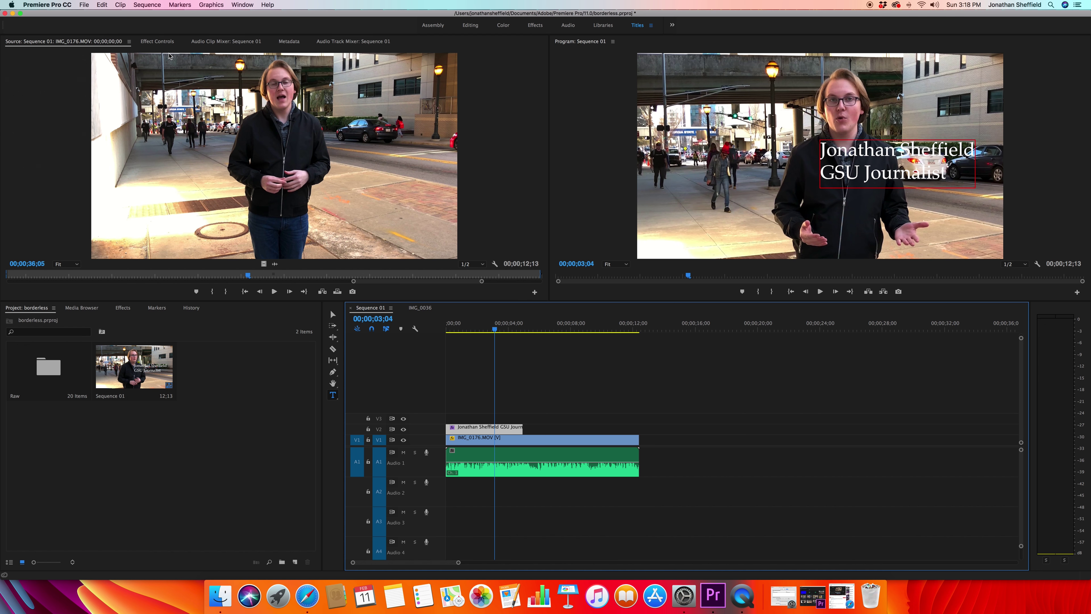
left_click(157, 41)
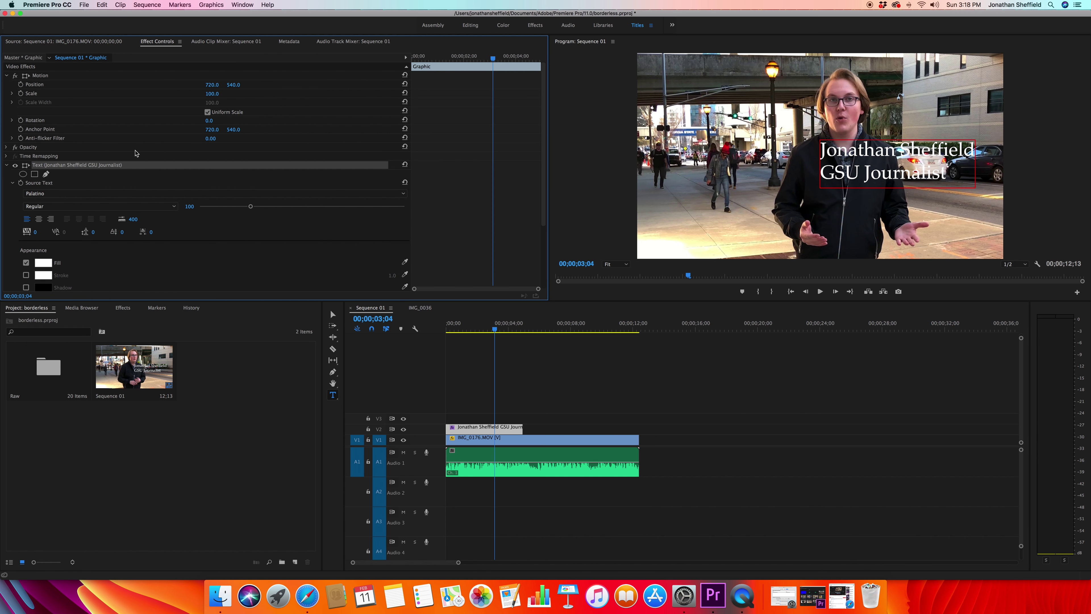
scroll(100, 146, "down", 3)
scroll(100, 146, "down", 3)
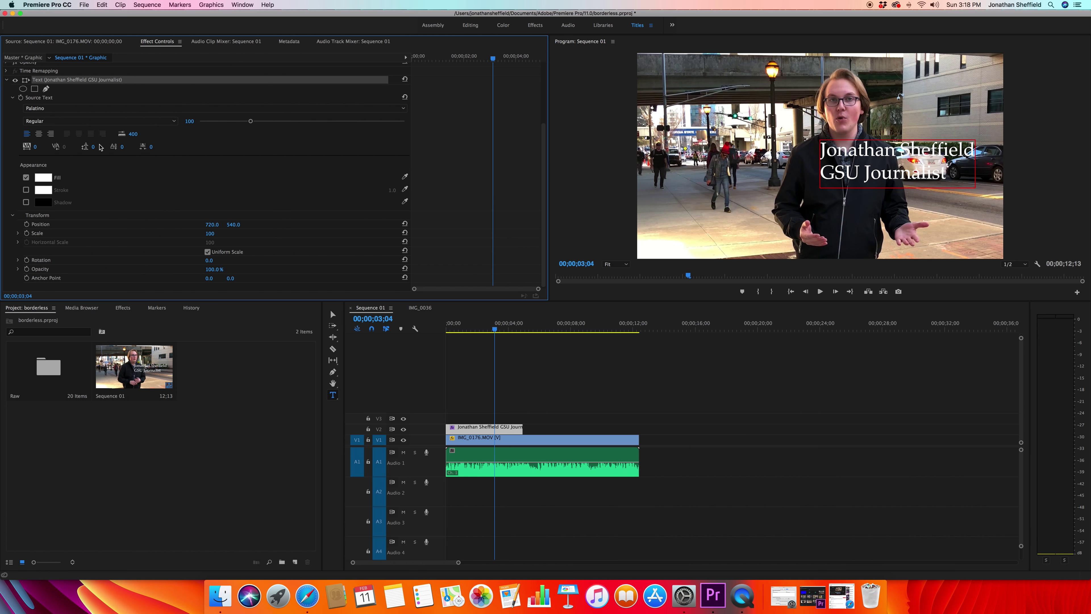
scroll(24, 209, "up", 3)
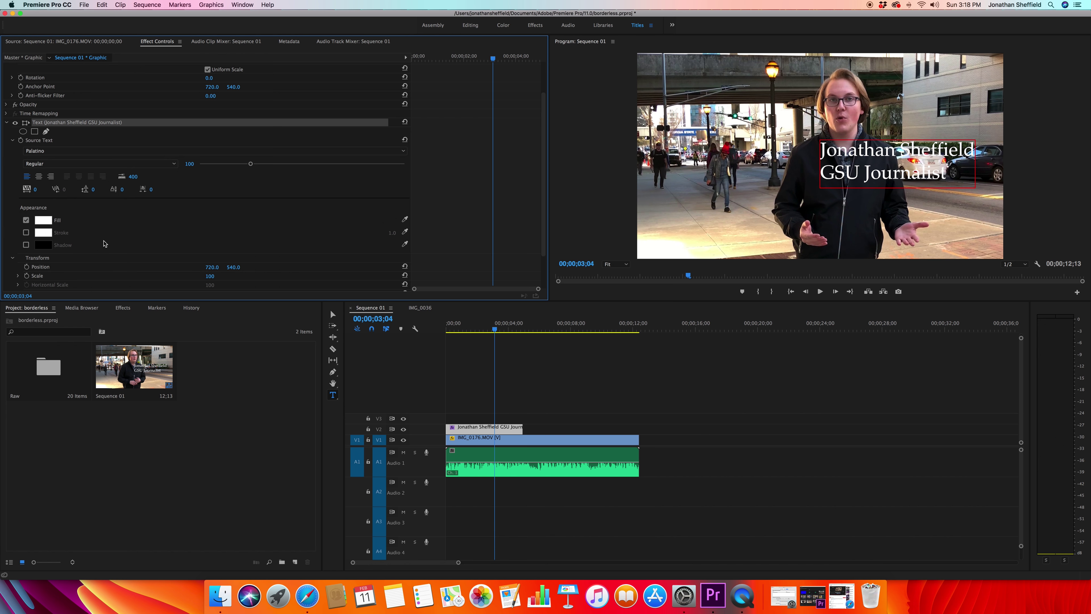
scroll(131, 243, "down", 3)
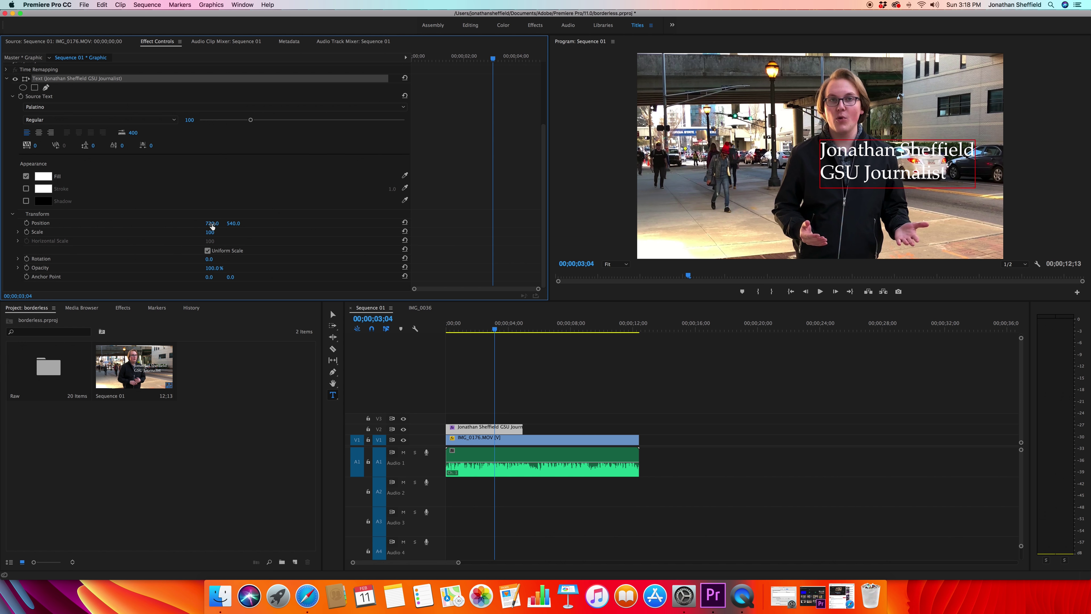
- Position the title at 65, 893 in the lower-left of the frame
left_click_drag(212, 226, 0, 227)
mouse_move(212, 223)
left_mouse_down()
mouse_move(160, 223)
mouse_move(225, 223)
left_mouse_up()
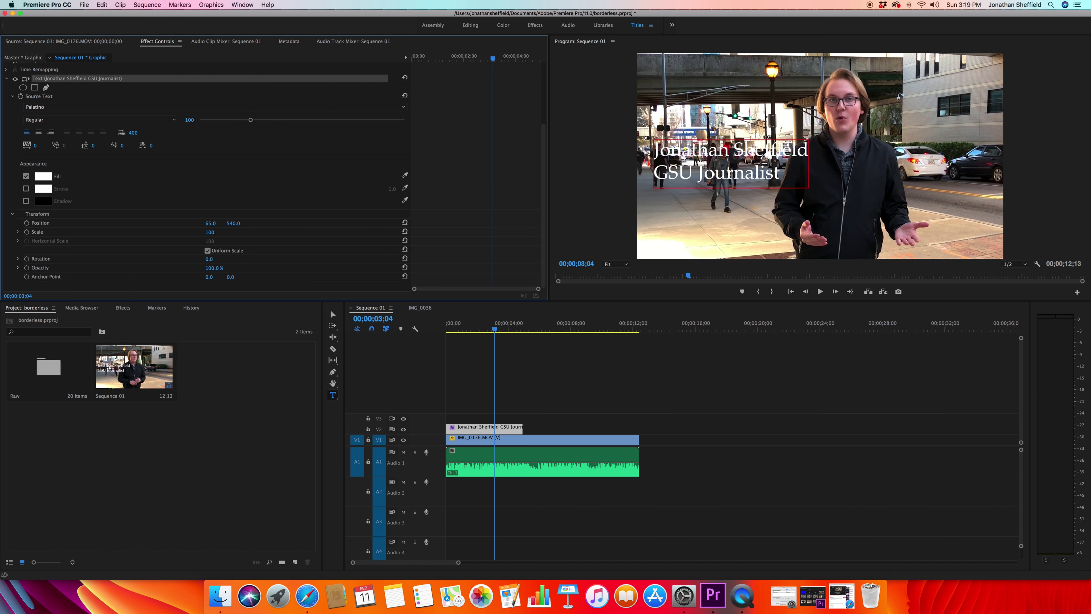
left_click_drag(233, 223, 386, 223)
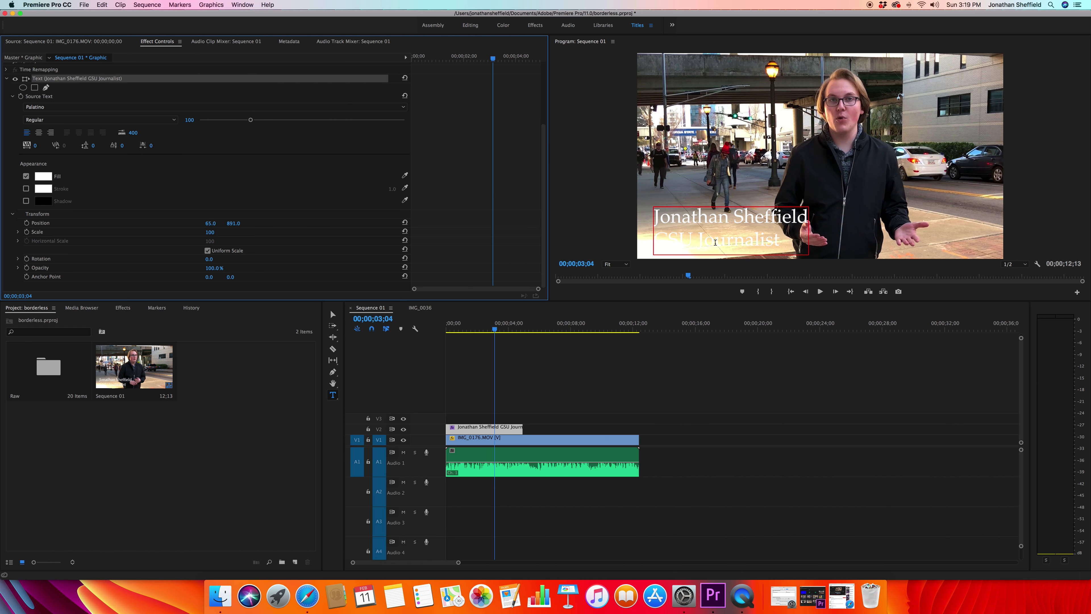
- Reduce the 'GSU Journalist' line's font size to 79
left_click(777, 245)
left_click_drag(776, 244, 655, 240)
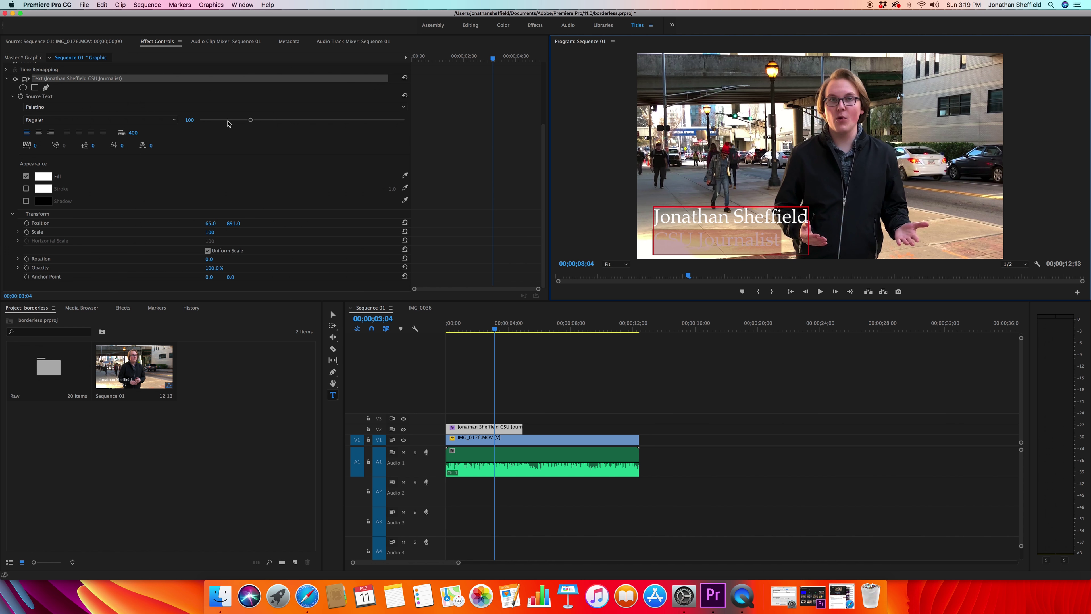
left_click_drag(251, 121, 240, 120)
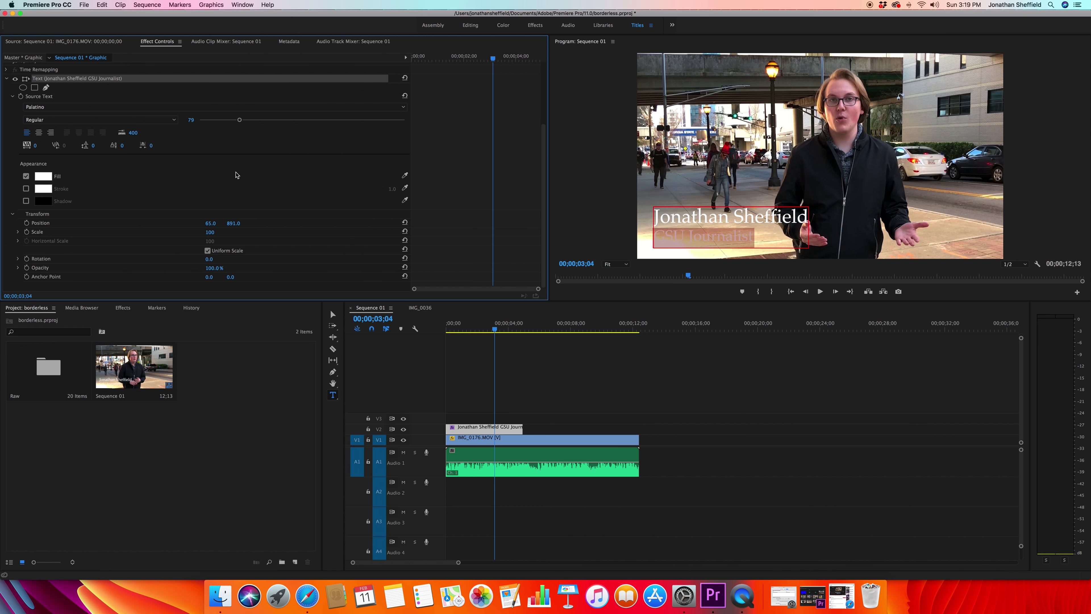
left_click(568, 358)
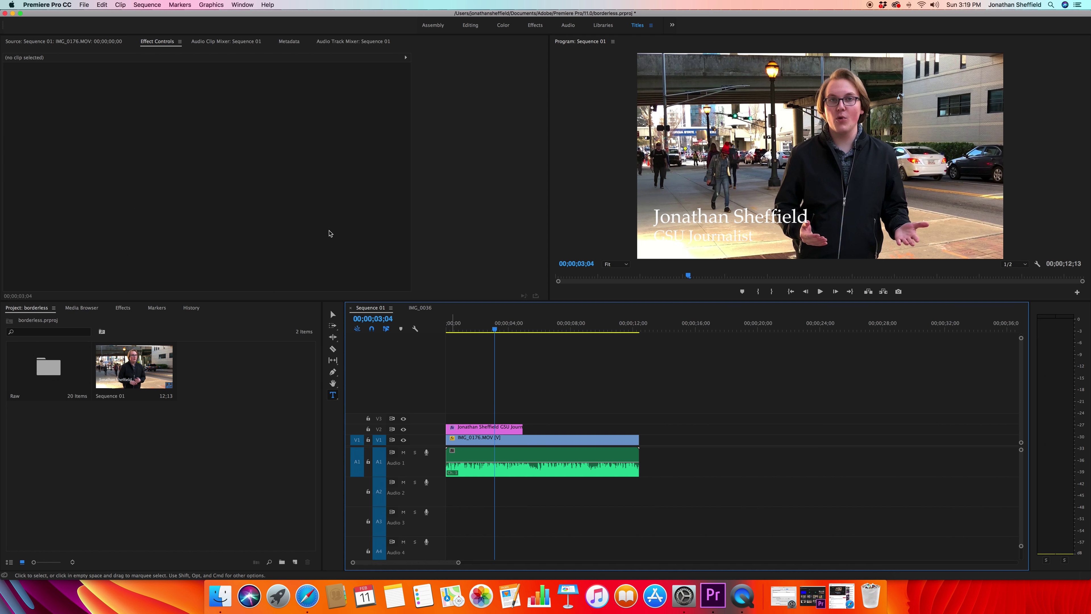
- Create a saturated dark blue color matte named 'Color Matte' with default video settings
left_click(85, 5)
mouse_move(89, 15)
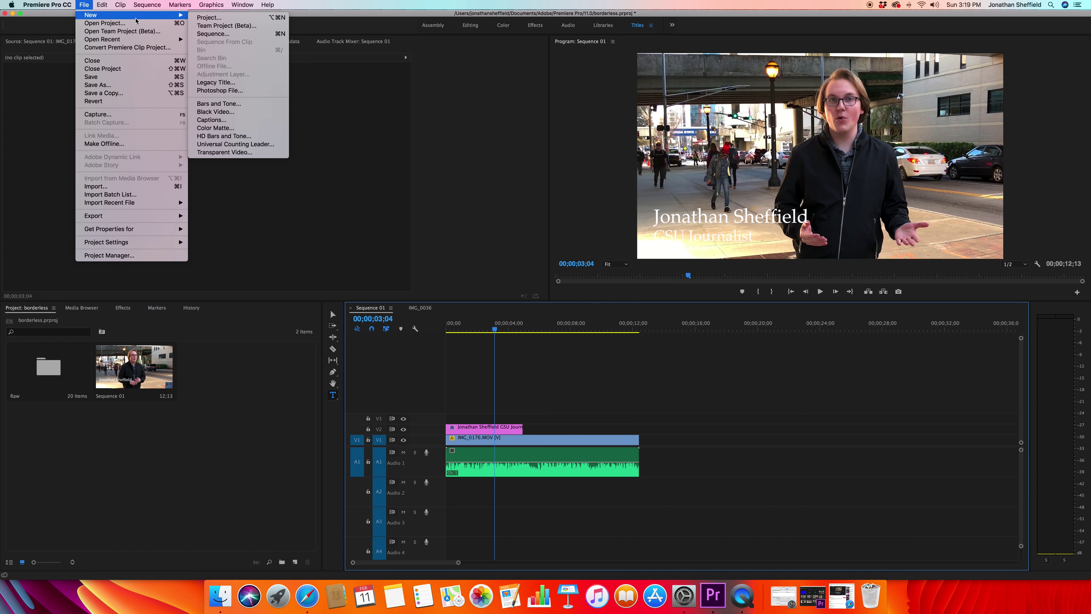
left_click(232, 128)
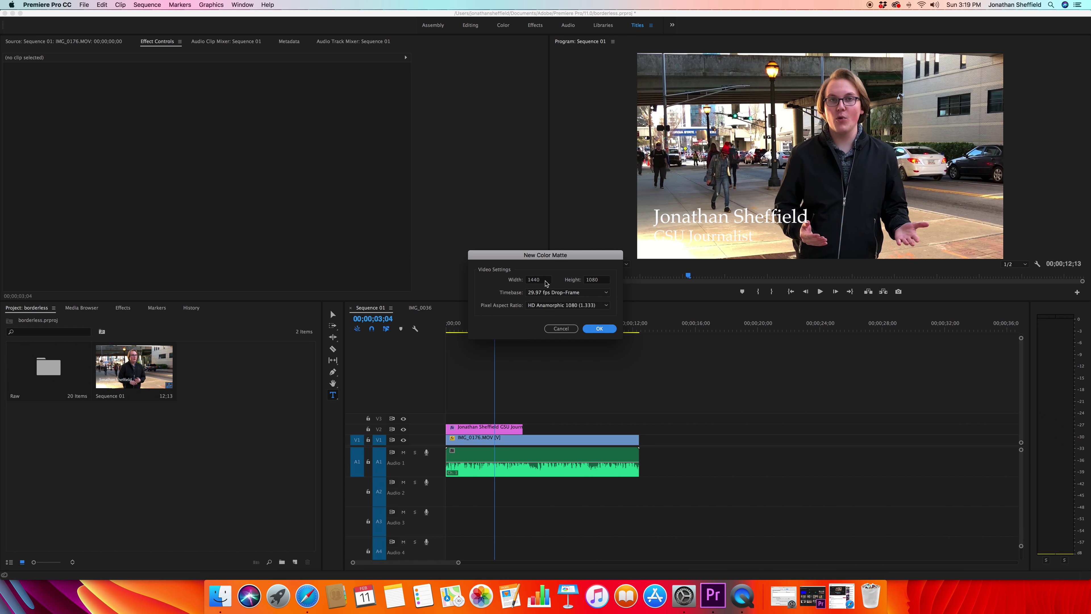
left_click(600, 329)
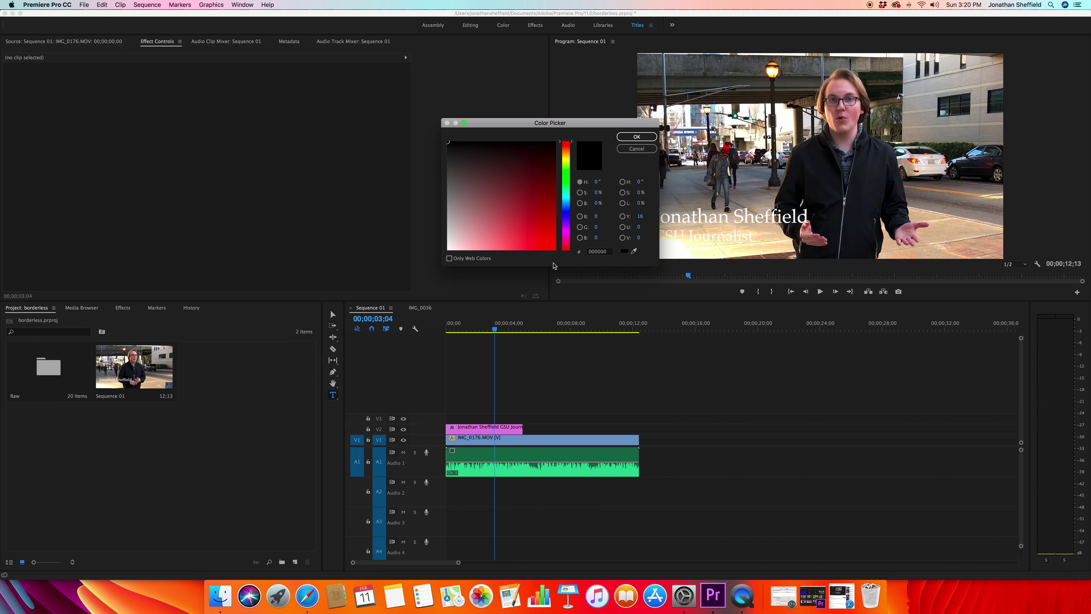
left_click(566, 215)
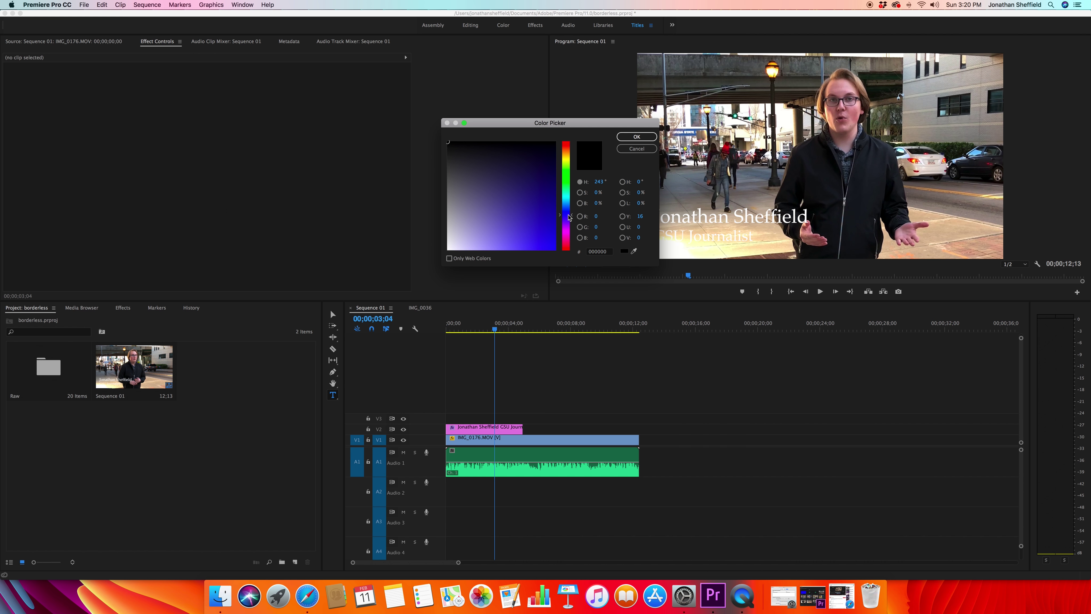
left_click_drag(568, 215, 565, 212)
left_click(550, 218)
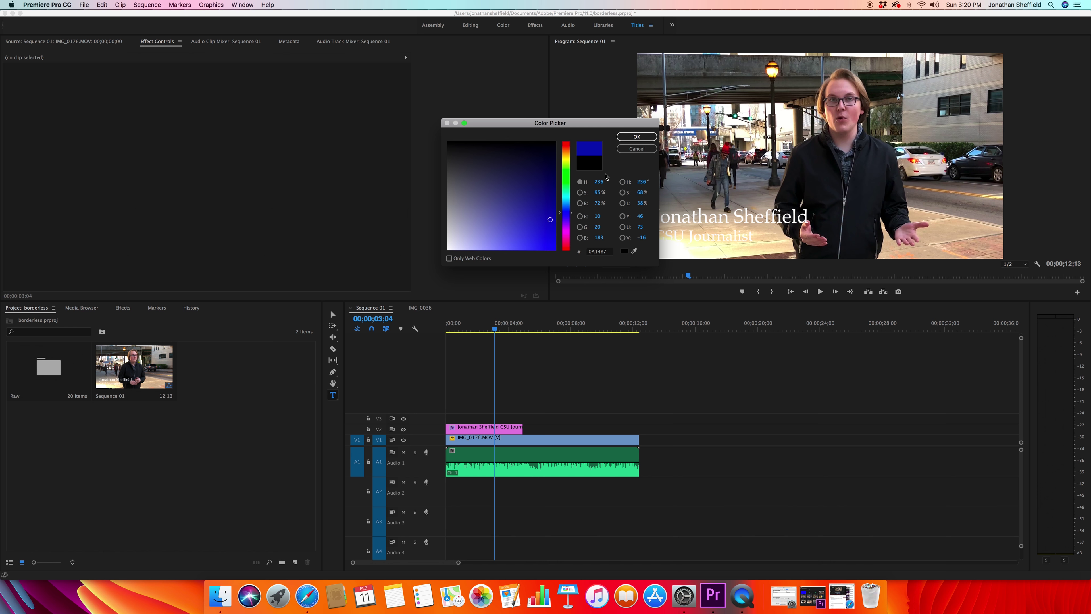
left_click(549, 226)
left_click(636, 136)
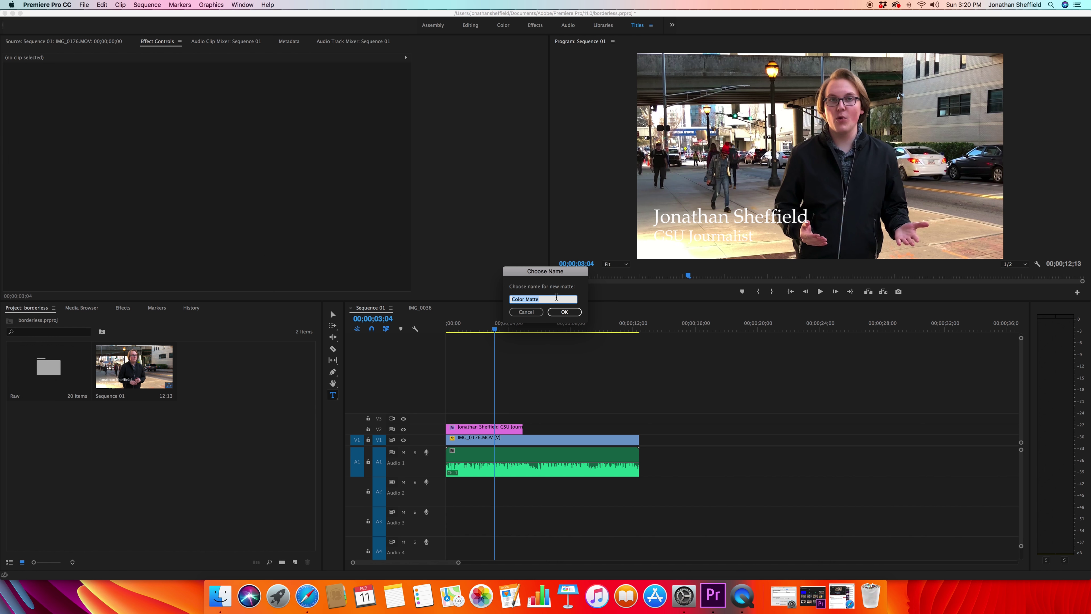
left_click(566, 312)
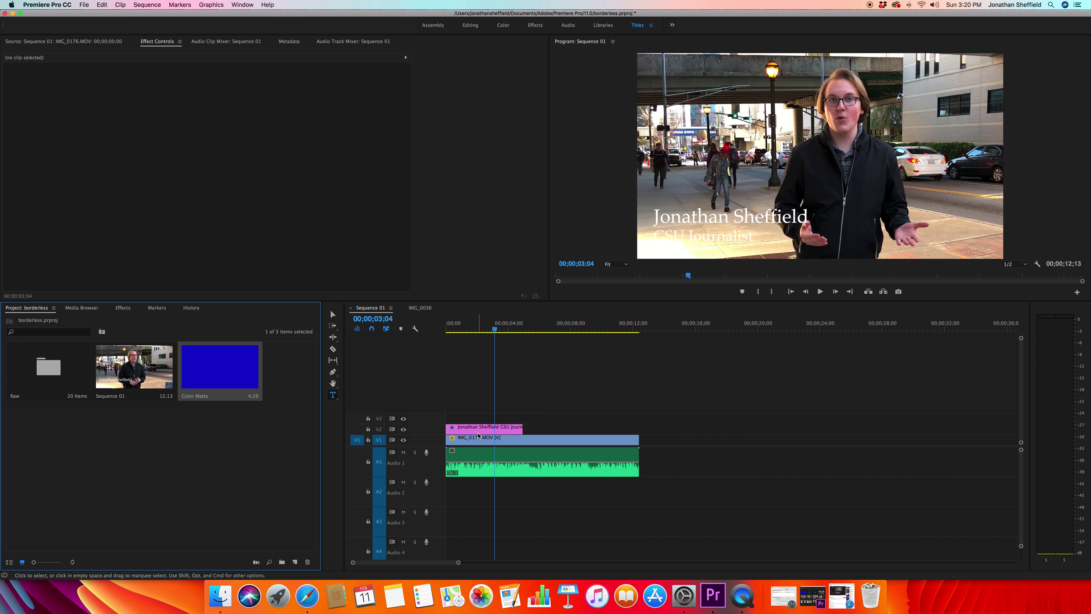
- Move the title clip up to V3 and place Color Matte on V2 beneath it
scroll(479, 436, "right", 2)
scroll(478, 434, "left", 2)
left_click_drag(468, 431, 471, 424)
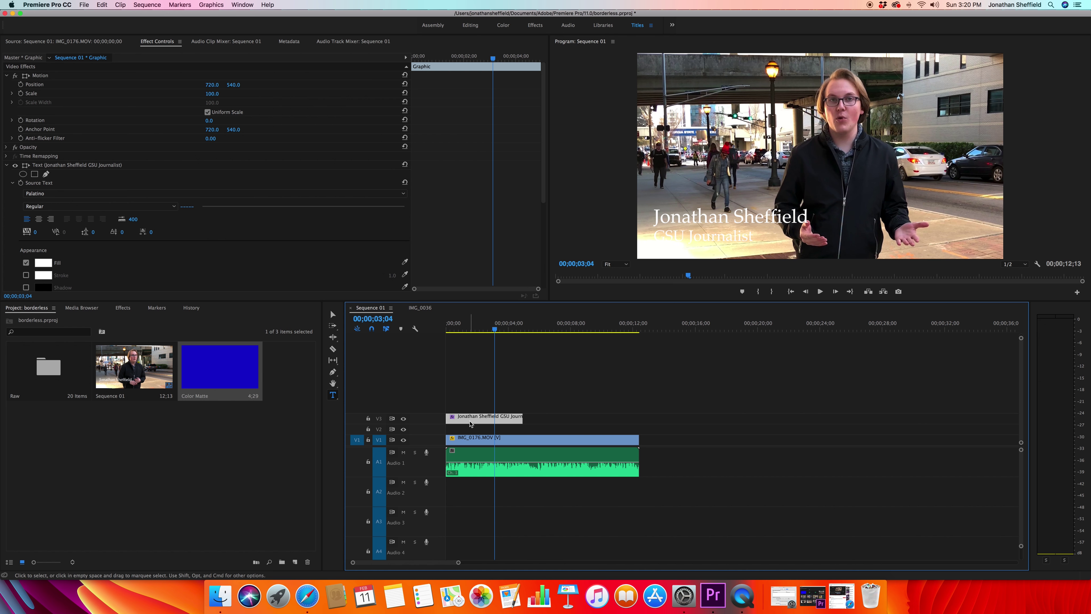
left_click_drag(220, 372, 449, 430)
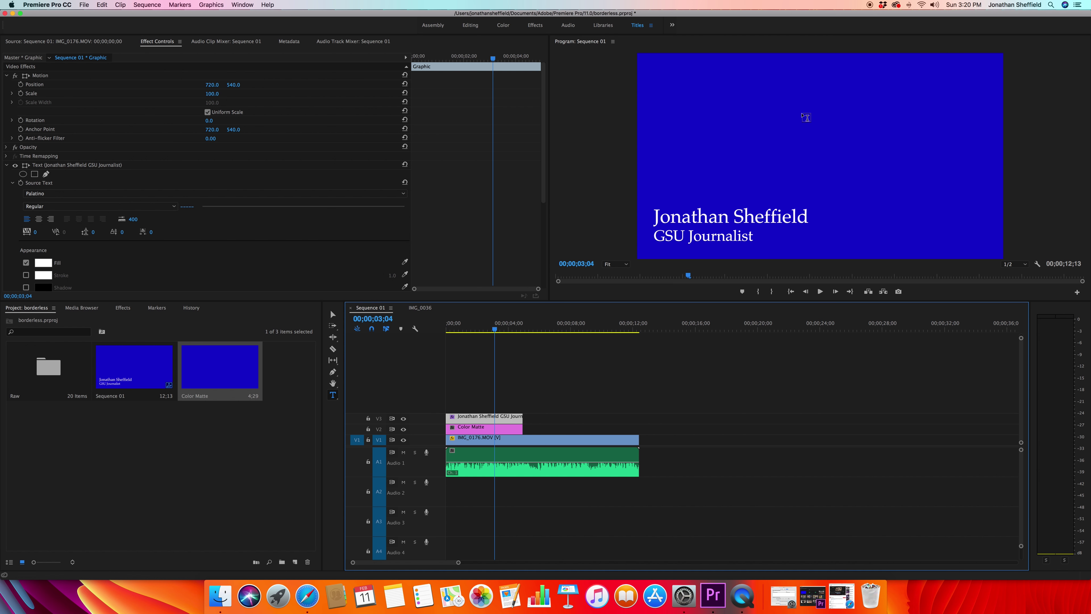
left_click(506, 431)
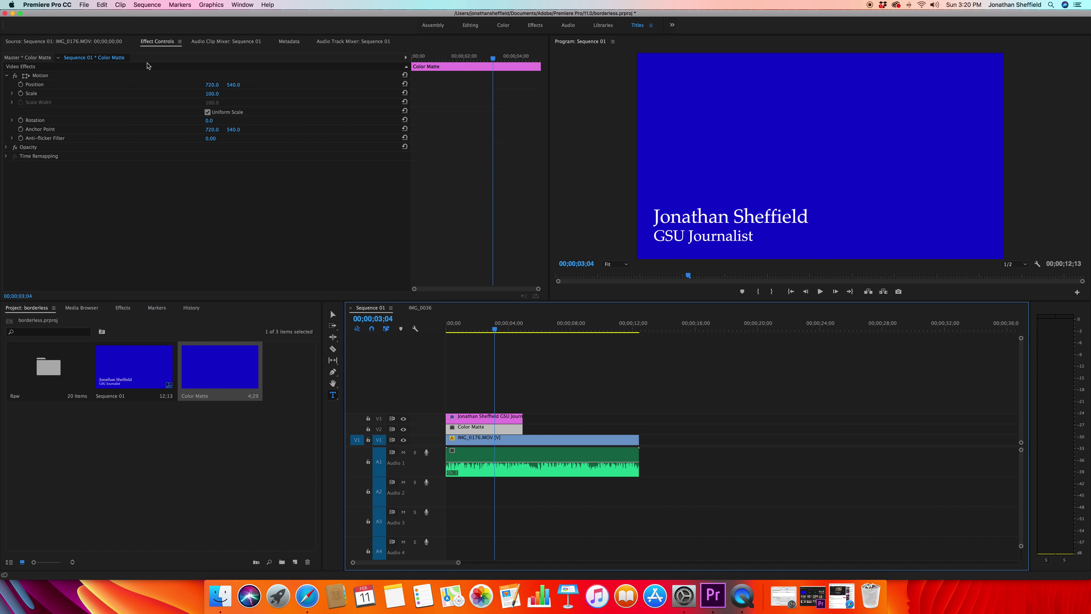
- Scale the Color Matte to 69 and position it at 229, 1144 behind the text
left_click_drag(209, 96, 215, 96)
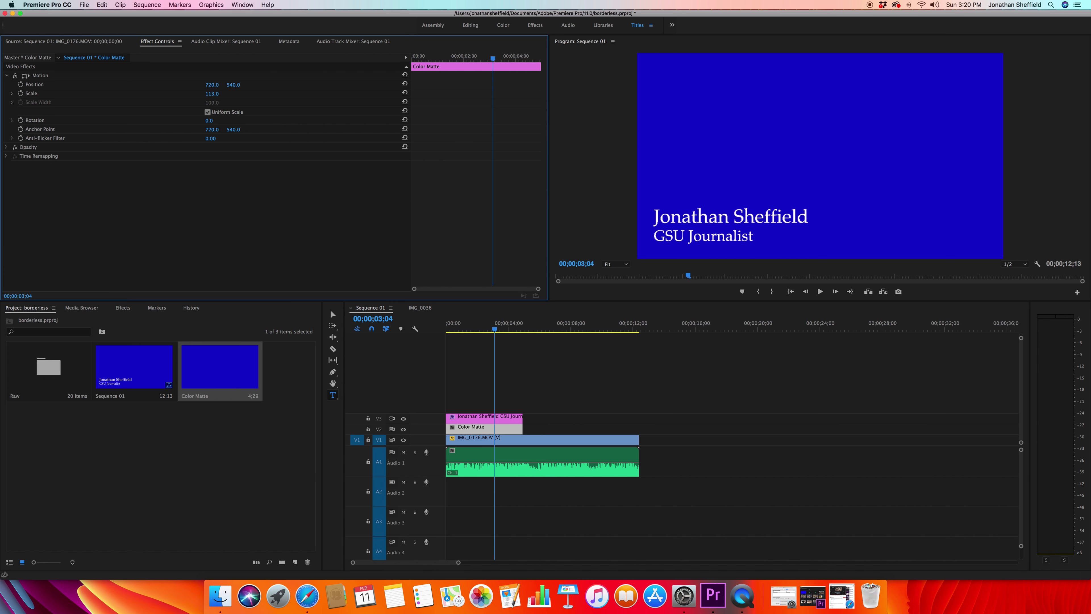
left_click_drag(264, 95, 205, 93)
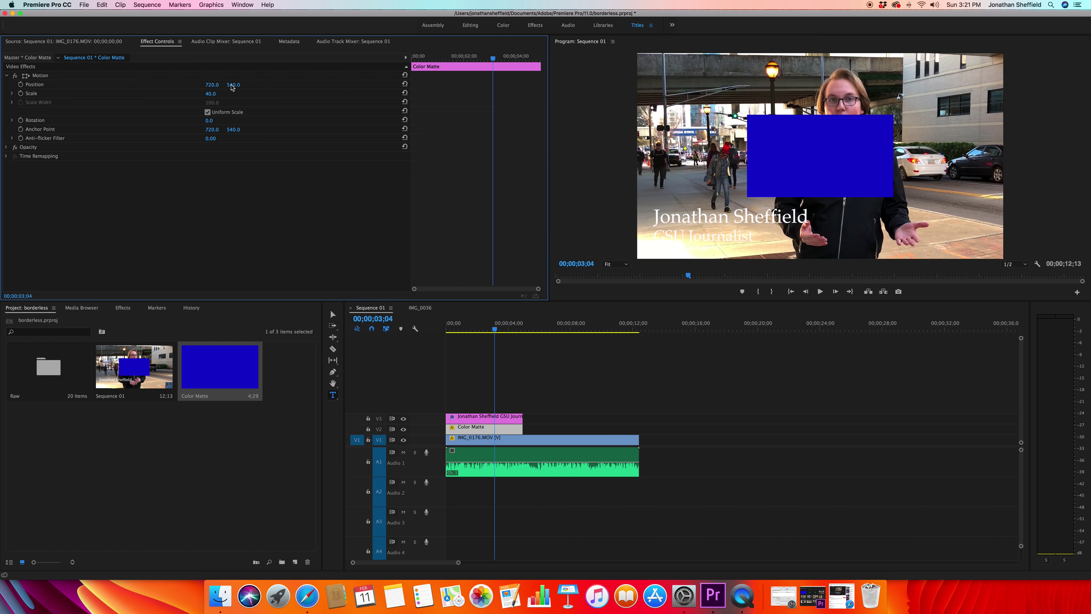
left_click_drag(211, 84, 25, 85)
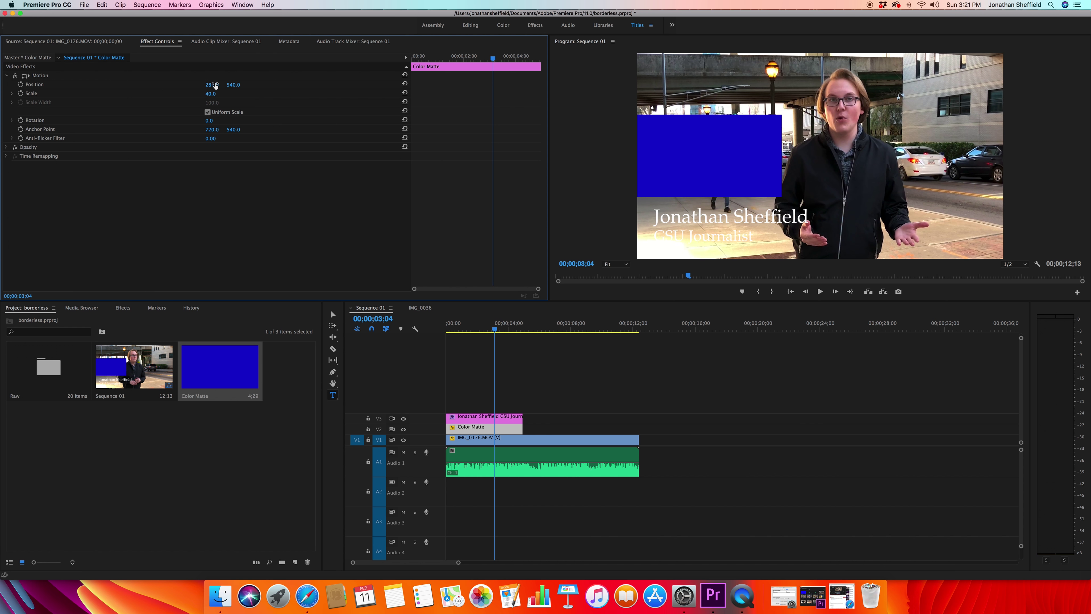
left_click_drag(217, 94, 233, 89)
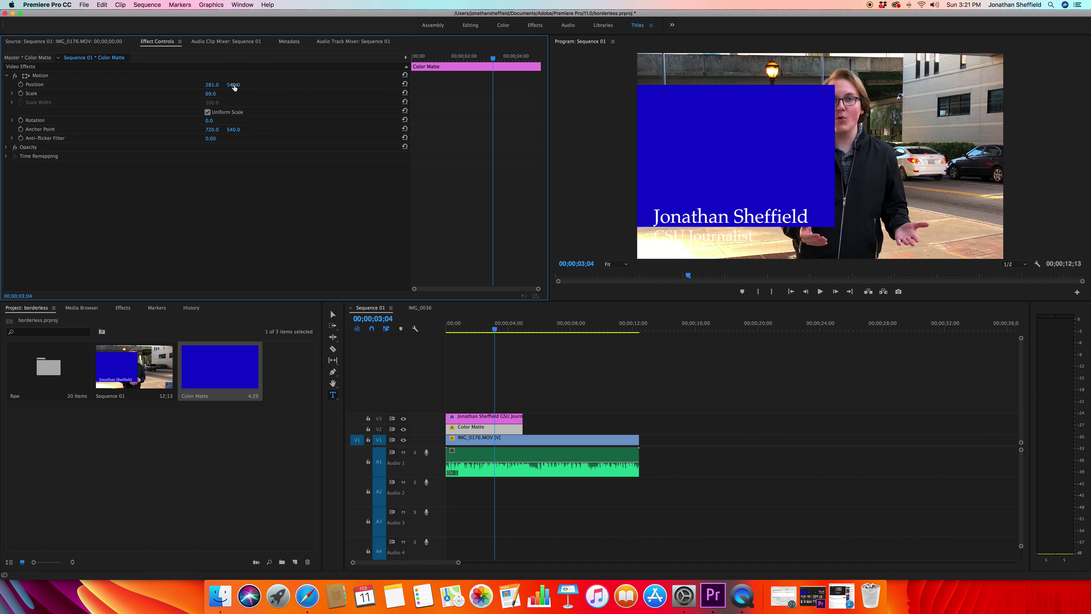
left_click_drag(233, 84, 493, 85)
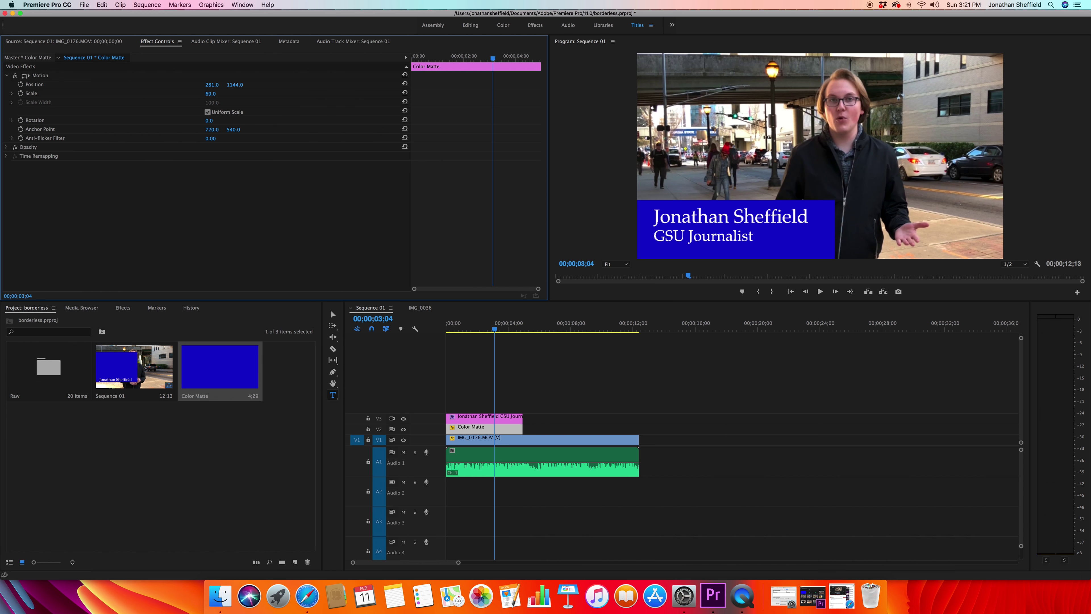
left_click_drag(211, 85, 190, 84)
key("Home")
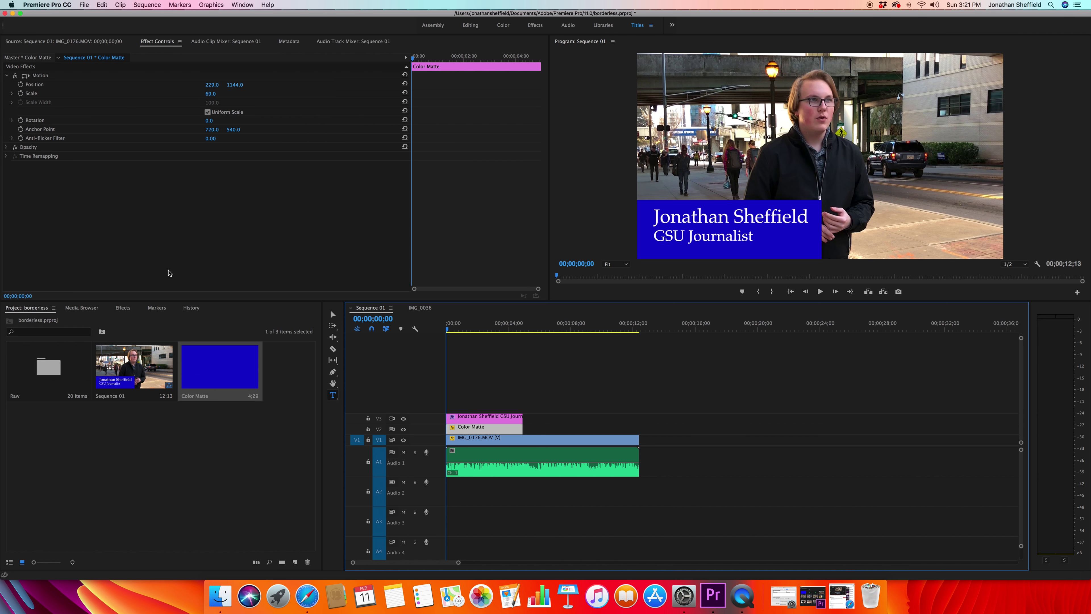
- Apply the Push transition to both ends of the title and Color Matte clips
left_click(123, 308)
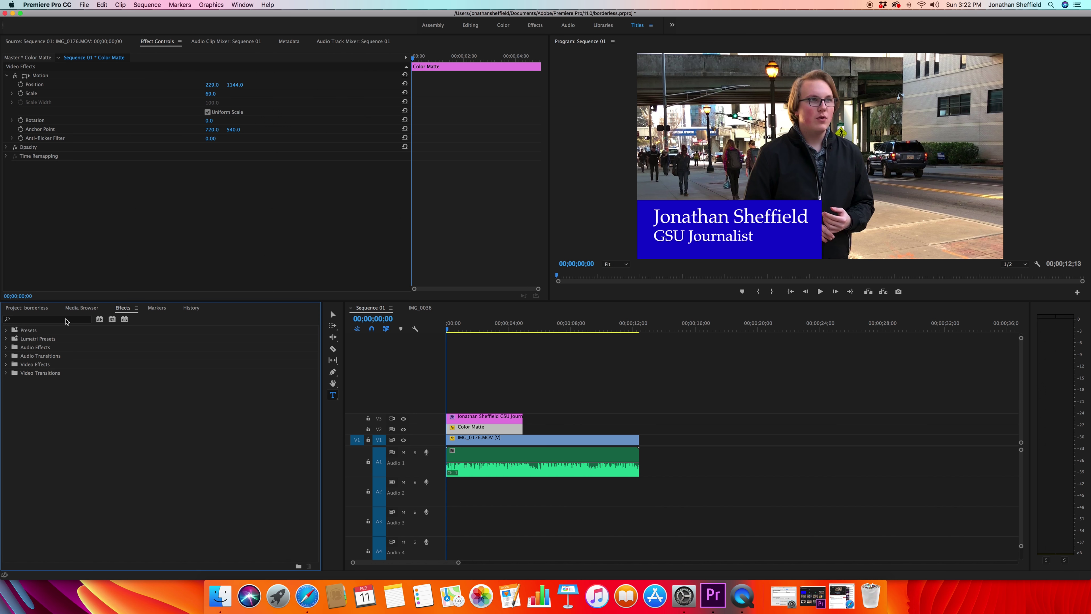
left_click(65, 318)
type("pu")
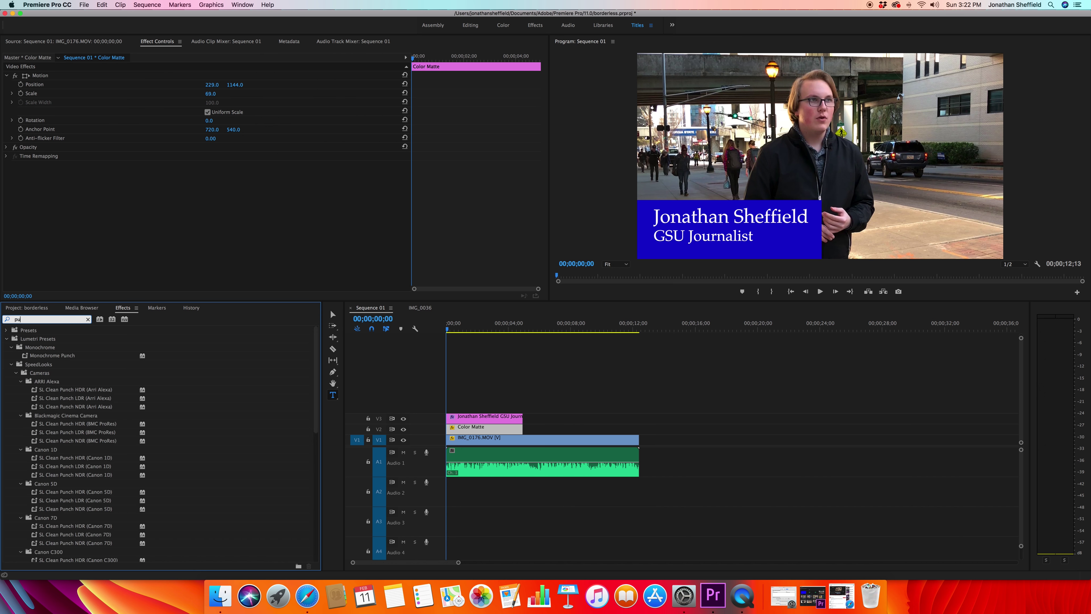
type("sh")
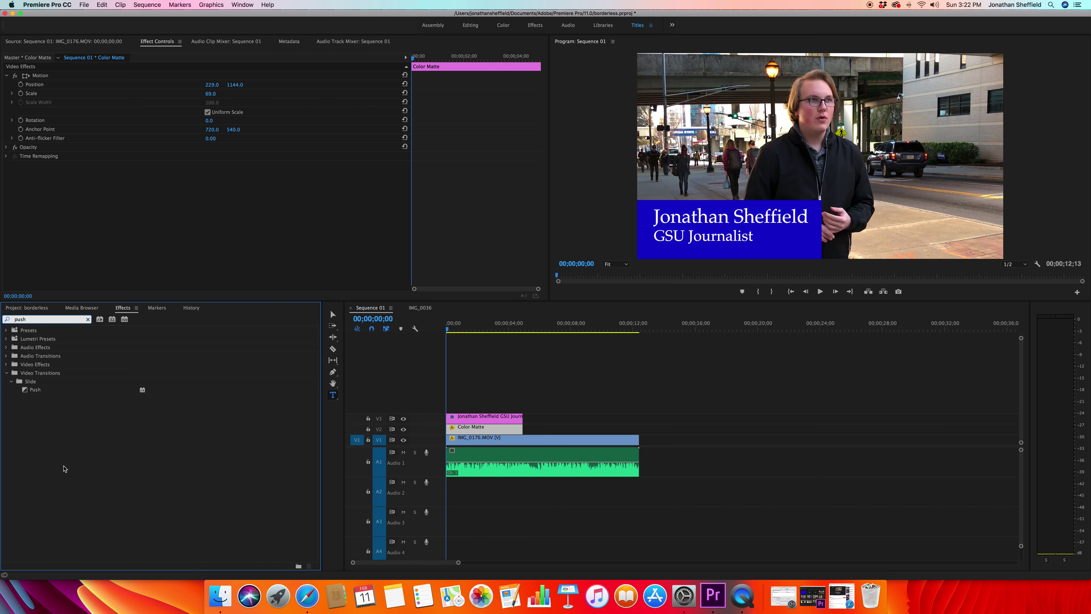
mouse_move(31, 391)
left_mouse_down()
mouse_move(371, 404)
mouse_move(449, 418)
left_mouse_up()
left_click_drag(118, 390, 524, 420)
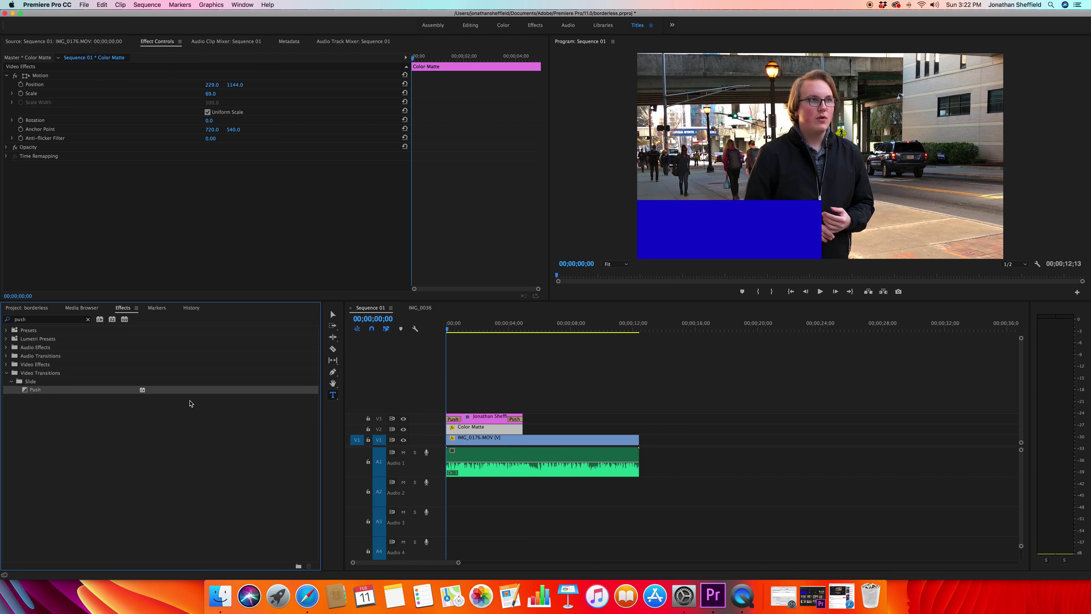
left_click_drag(135, 398, 517, 429)
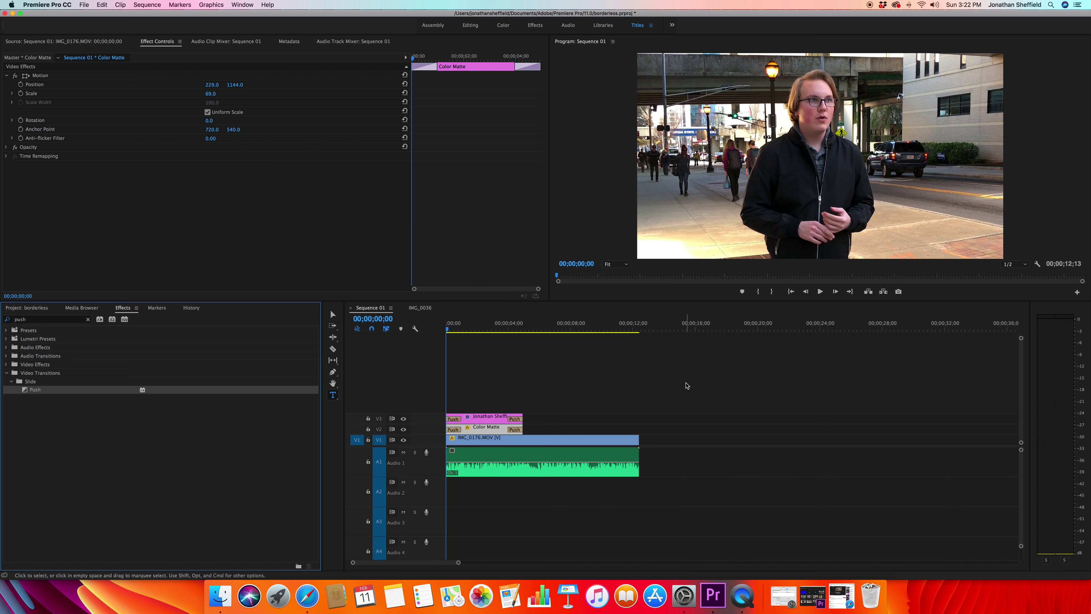
- Play the sequence to preview the transitions, then return the playhead to the start
key("space")
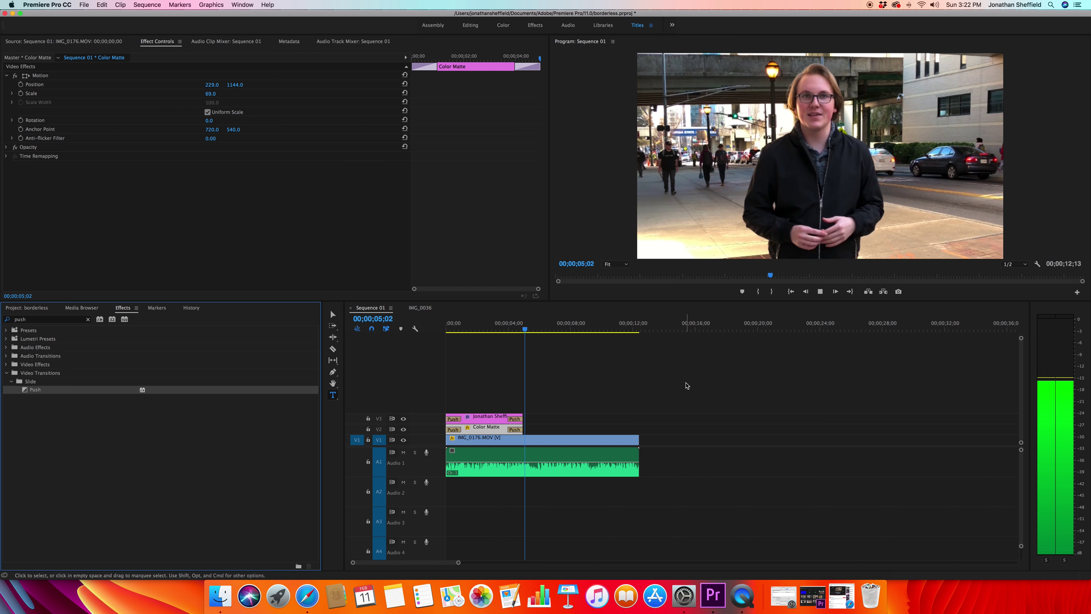
key("space")
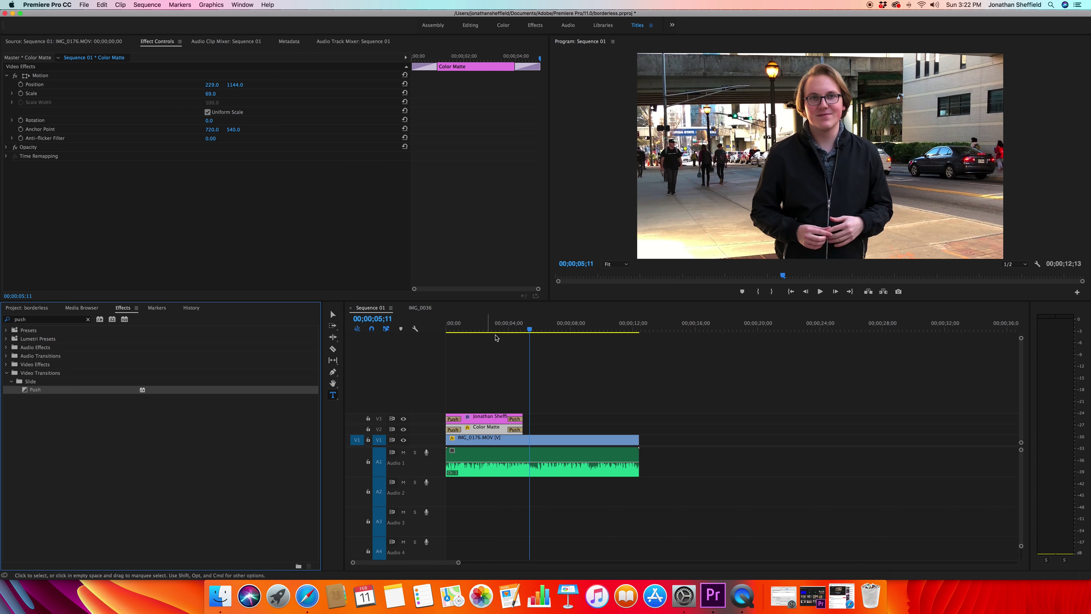
left_click(509, 331)
mouse_move(509, 331)
left_mouse_down()
mouse_move(435, 337)
mouse_move(504, 335)
left_mouse_up()
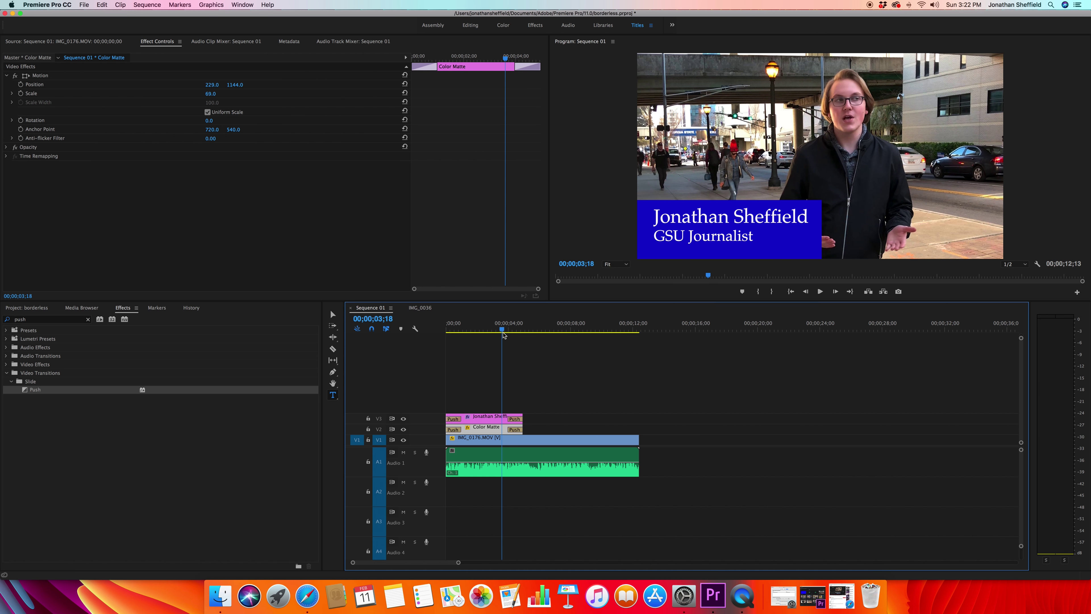
- Turn on Reverse for the title clip's closing Push transition
double_click(518, 419)
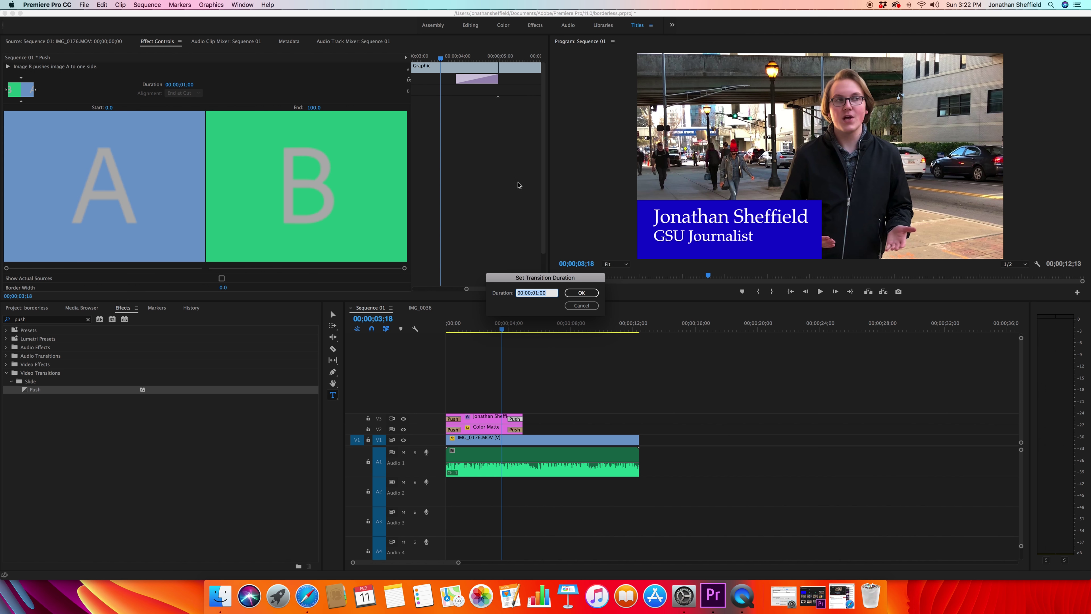
left_click(581, 305)
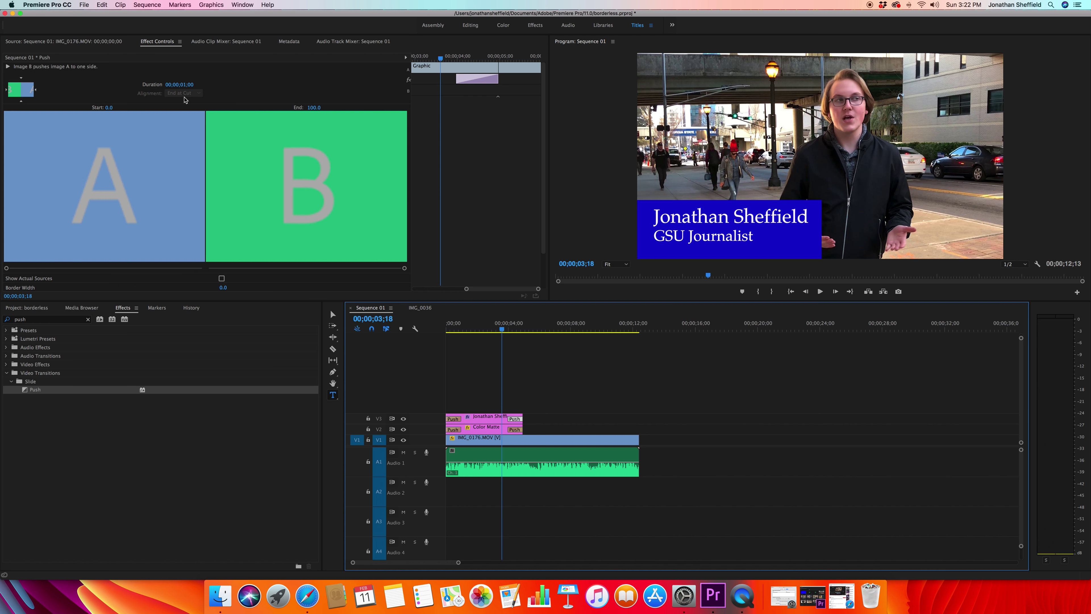
left_click(7, 67)
left_click(8, 68)
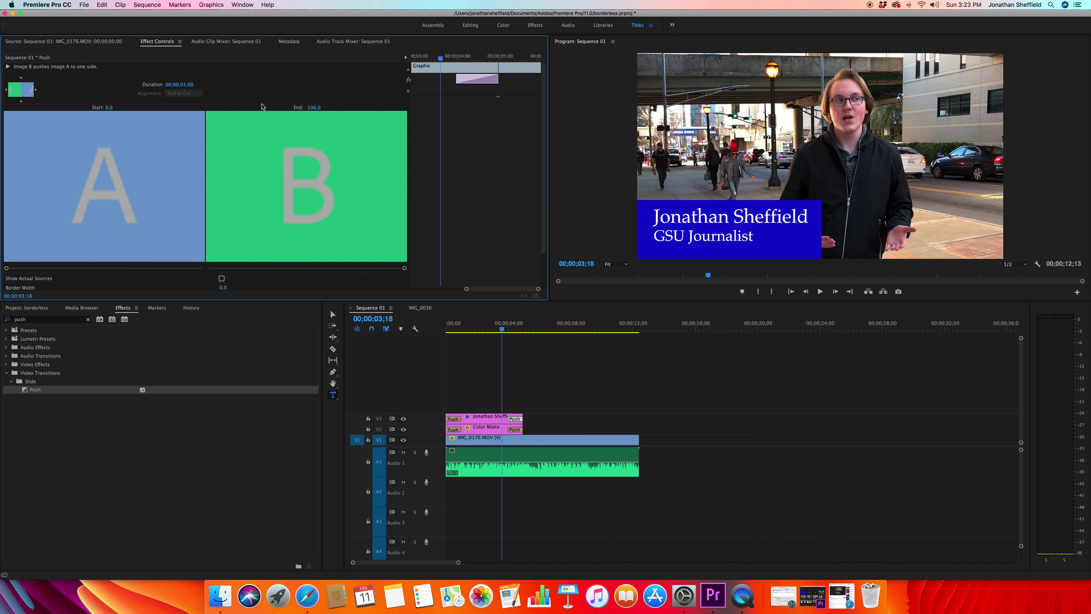
scroll(332, 199, "down", 3)
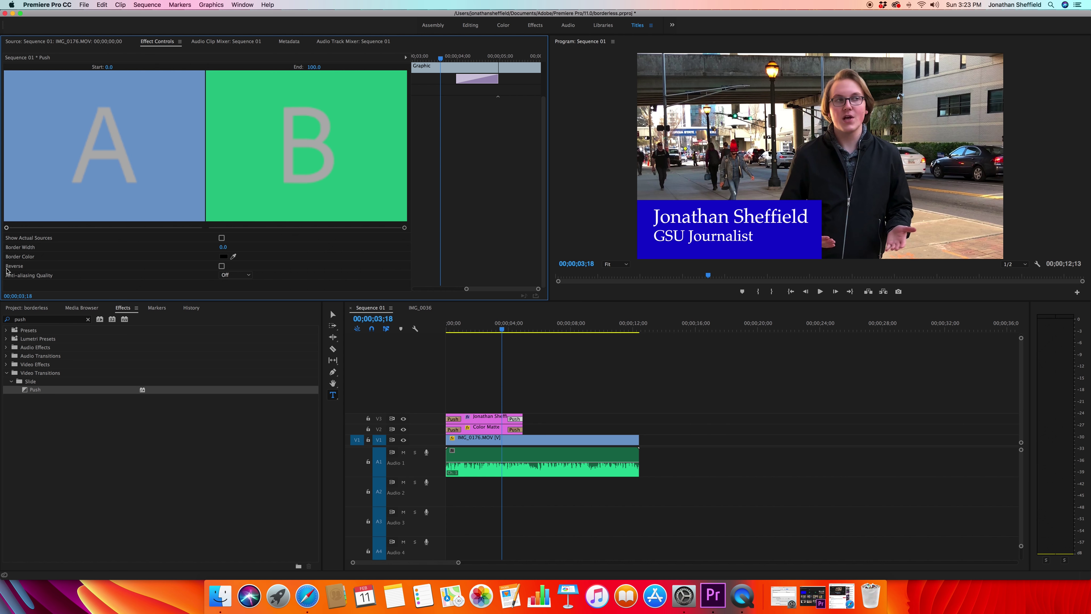
left_click(221, 266)
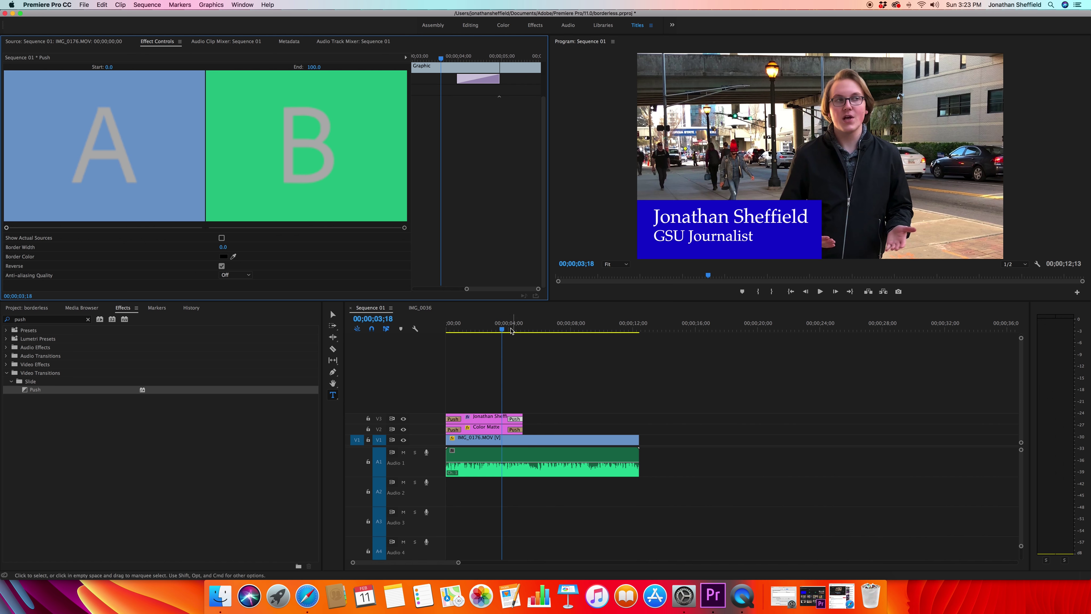
- Turn on Reverse for the Color Matte's closing Push, then play from the start
left_click(495, 331)
left_click_drag(496, 336, 498, 340)
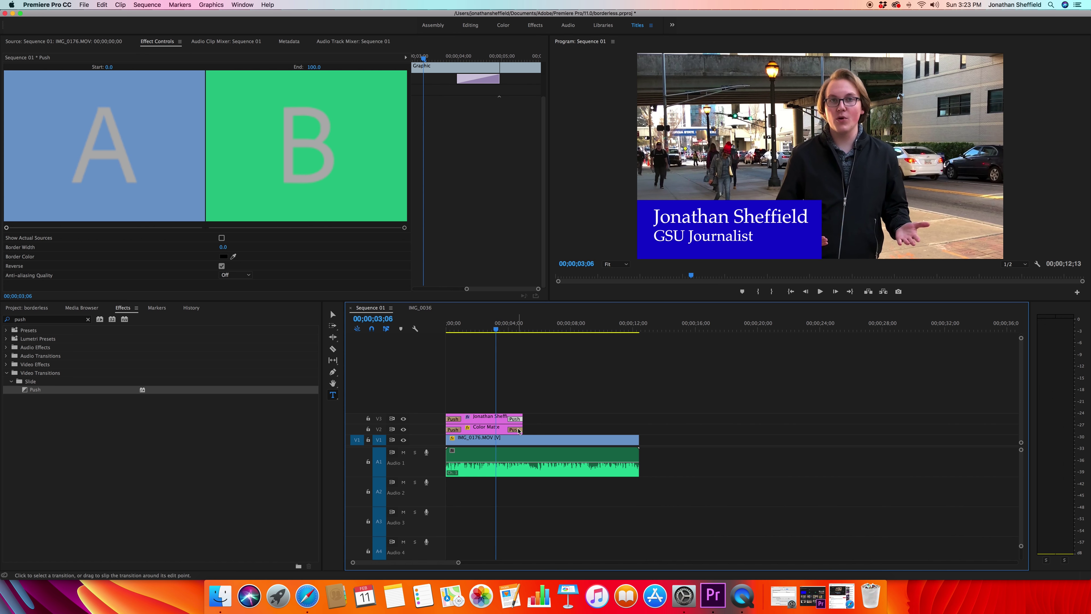
left_click(518, 430)
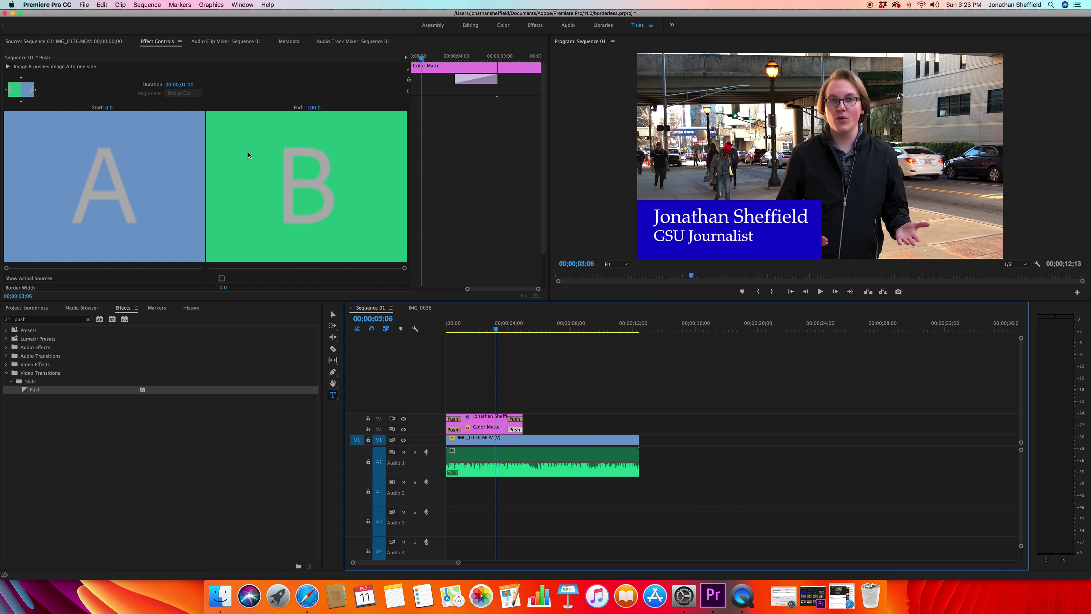
scroll(249, 155, "down", 3)
left_click(222, 266)
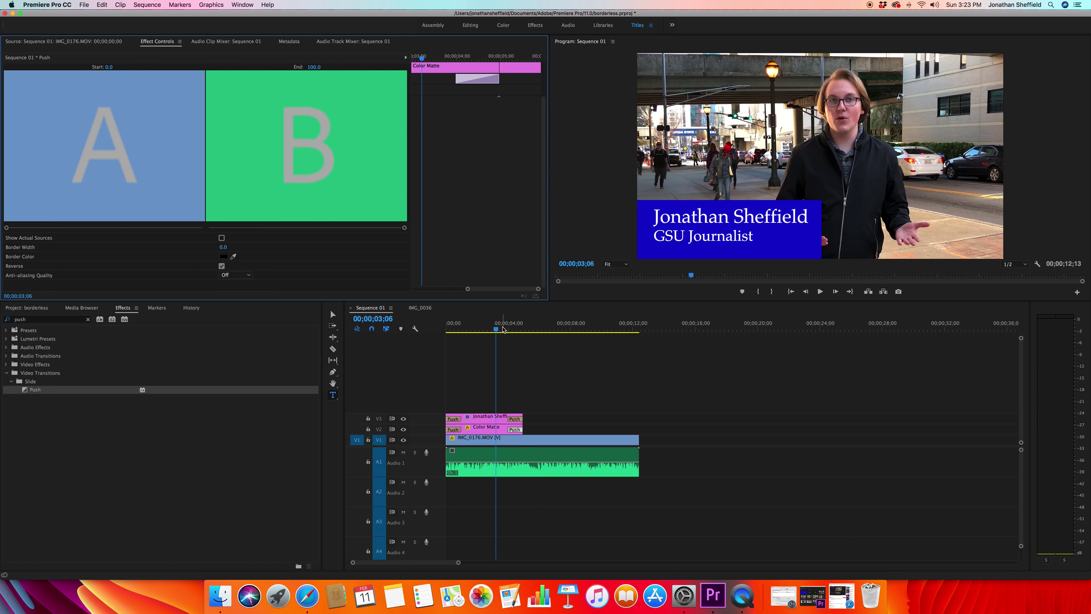
left_click_drag(503, 330, 409, 336)
key("space")
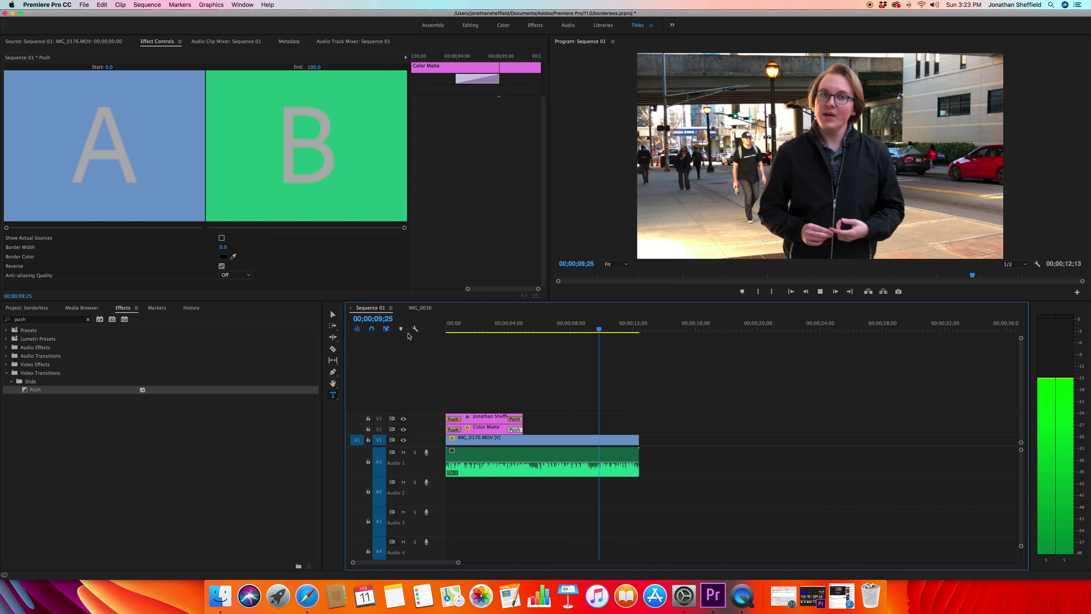
key("space")
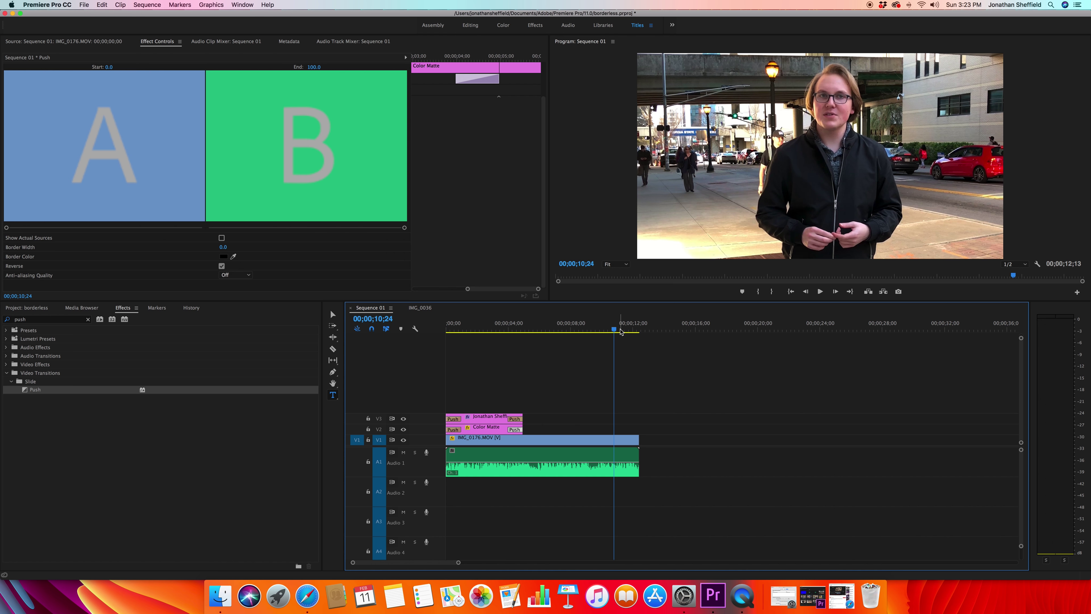
left_click_drag(620, 331, 478, 342)
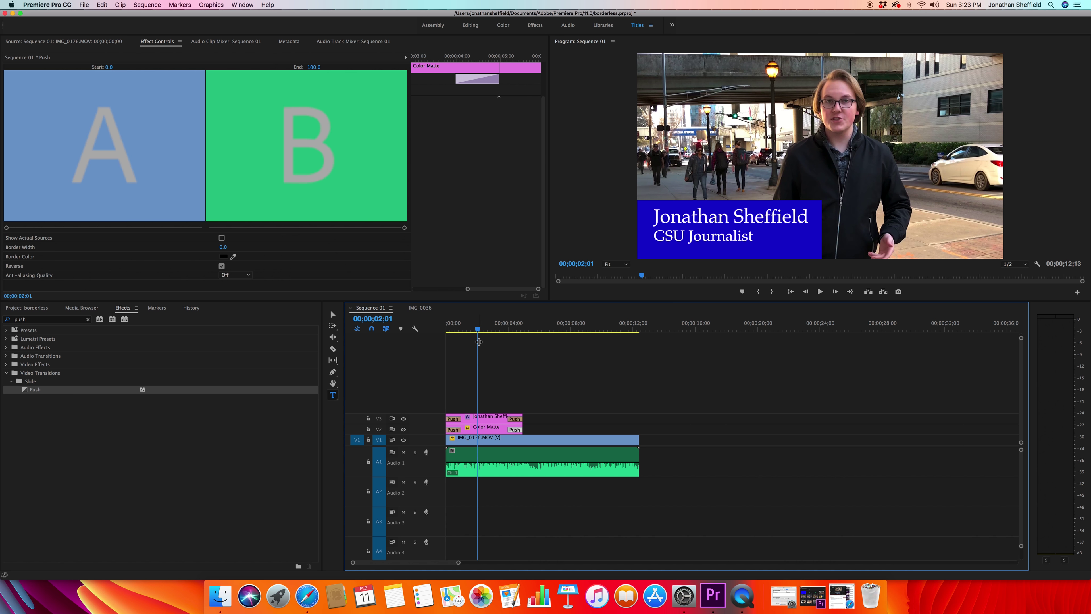